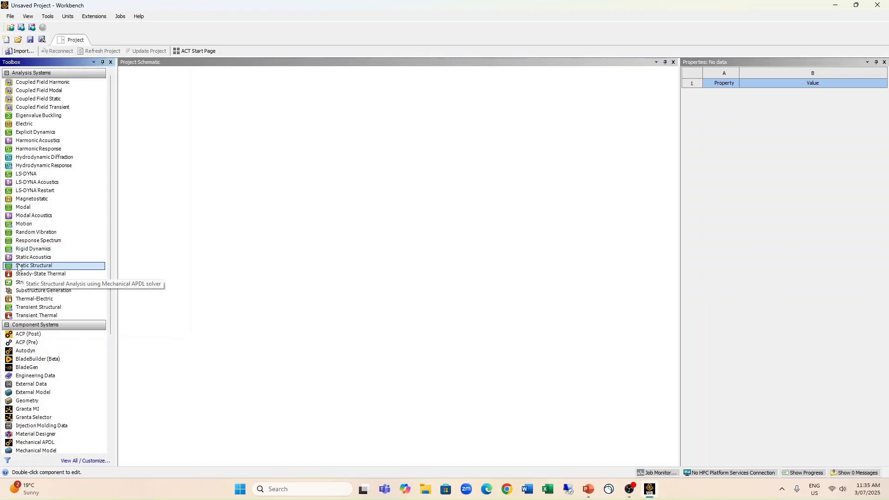
Add a Static Structural analysis system to the project schematic and open its Engineering Data
{"action": "left_click_drag", "start_coordinate": [19, 267], "coordinate": [170, 110]}
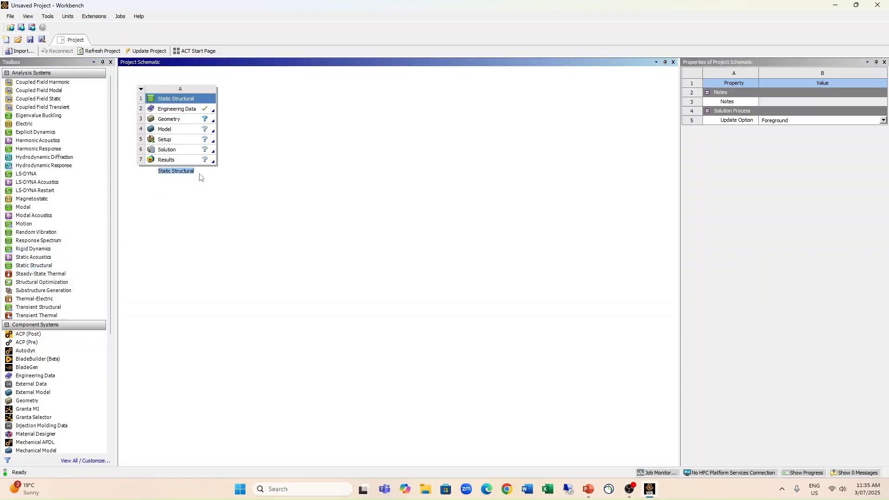
{"action": "left_click", "coordinate": [253, 212]}
{"action": "double_click", "coordinate": [172, 111]}
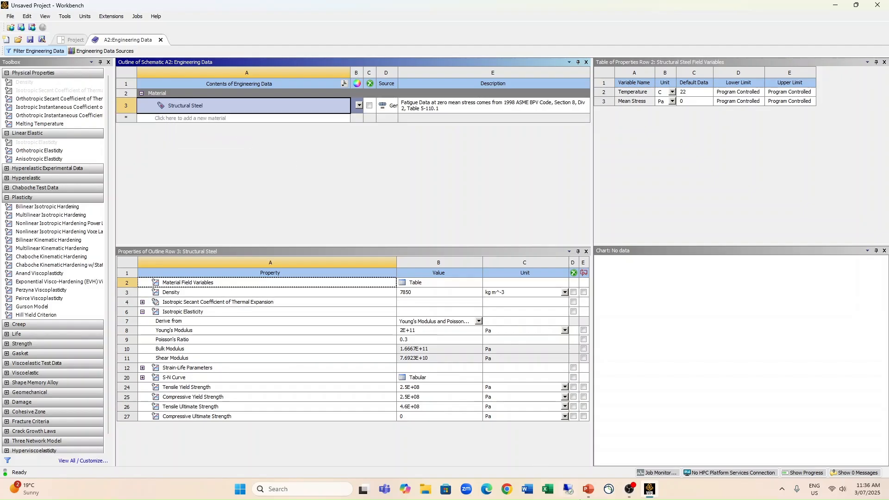
Check the Example 1 data in the PowerPoint slides, then return to Workbench and add a new material named Steel
{"action": "left_click", "coordinate": [588, 489]}
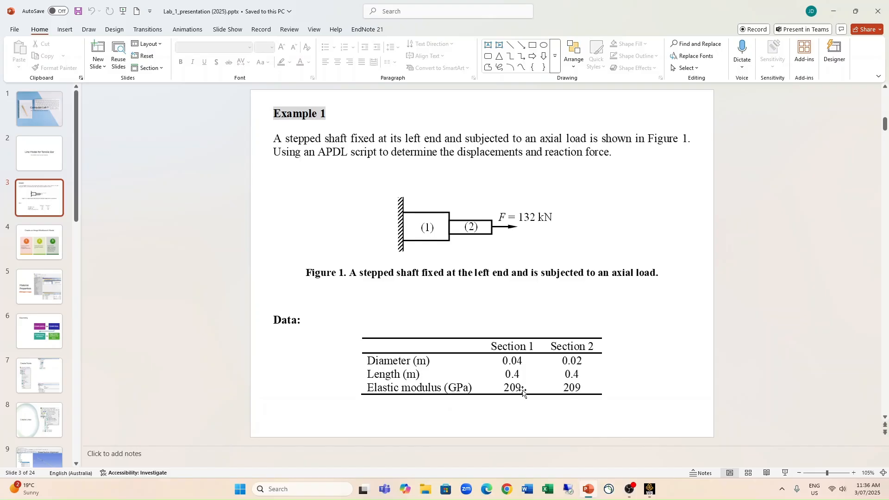
{"action": "left_click", "coordinate": [649, 488]}
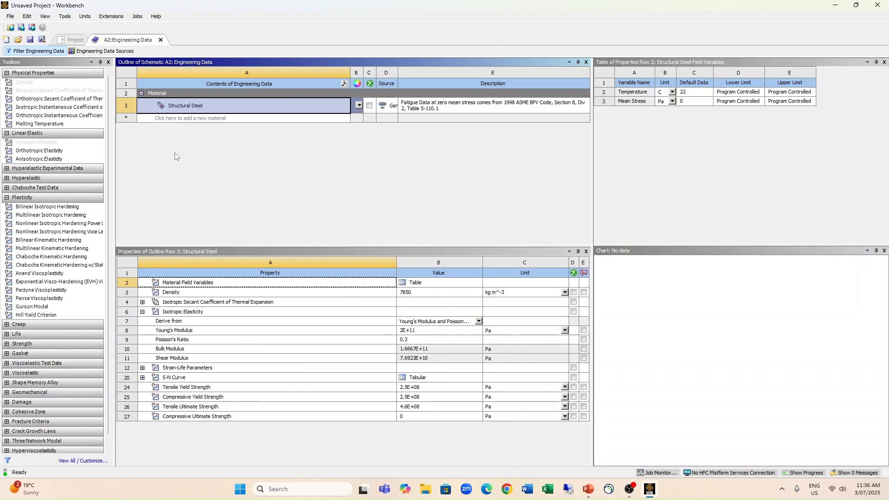
{"action": "left_click", "coordinate": [174, 118]}
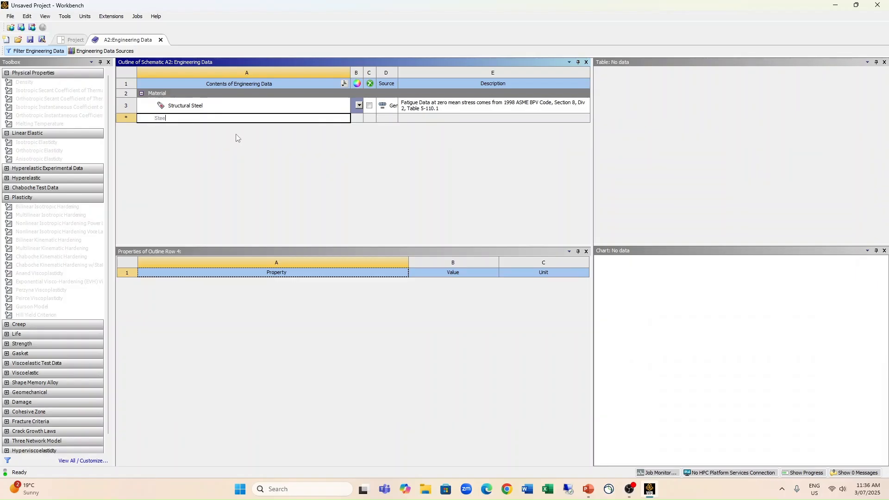
{"action": "type", "text": "Steel"}
{"action": "key", "text": "Return"}
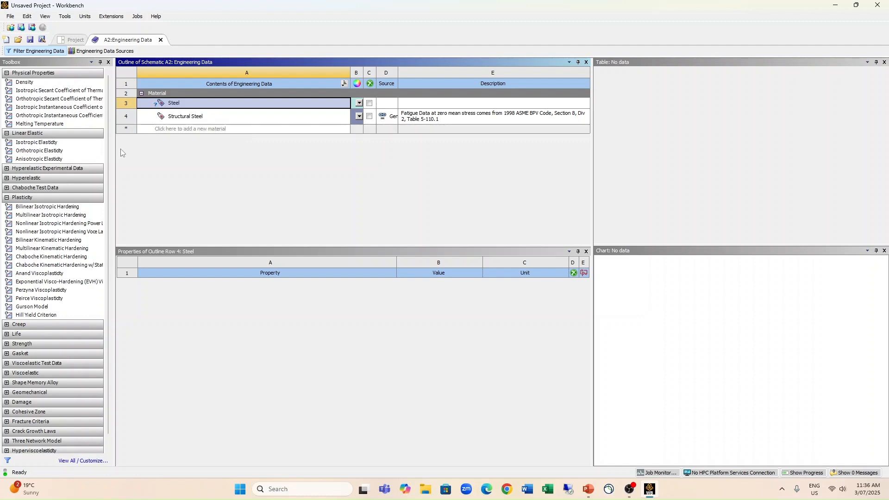
Add the Isotropic Elasticity property to Steel and show the options it can be derived from
{"action": "left_click", "coordinate": [78, 136]}
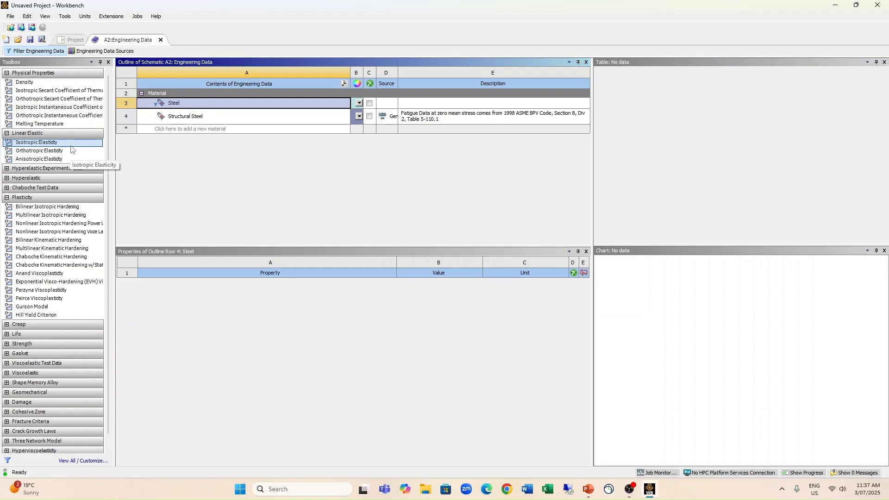
{"action": "double_click", "coordinate": [37, 144]}
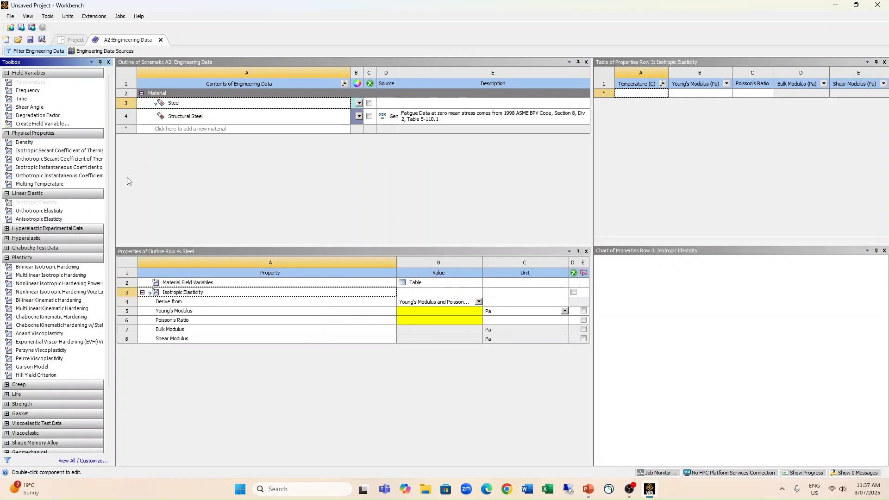
{"action": "left_click", "coordinate": [479, 301]}
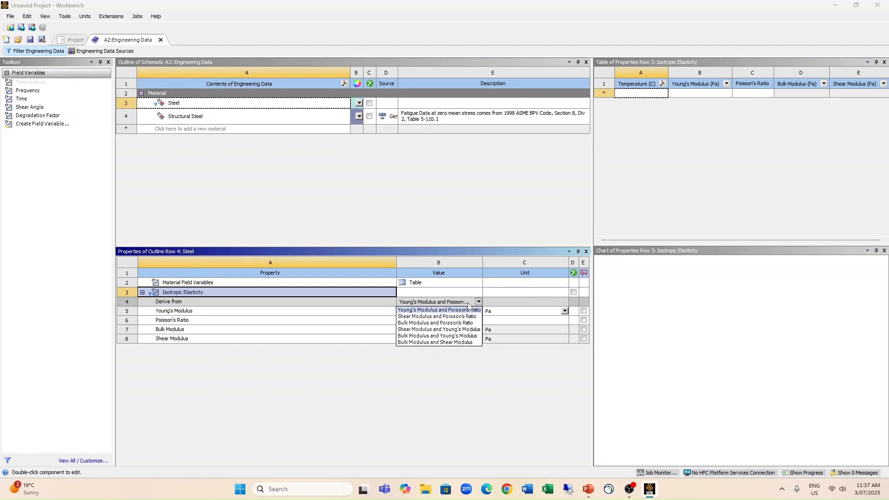
Check the elastic modulus in the PowerPoint slide, then set Steel's Young's Modulus to 209e9 Pa and Poisson's Ratio to 0.3 in Workbench
{"action": "key", "text": "alt+Tab"}
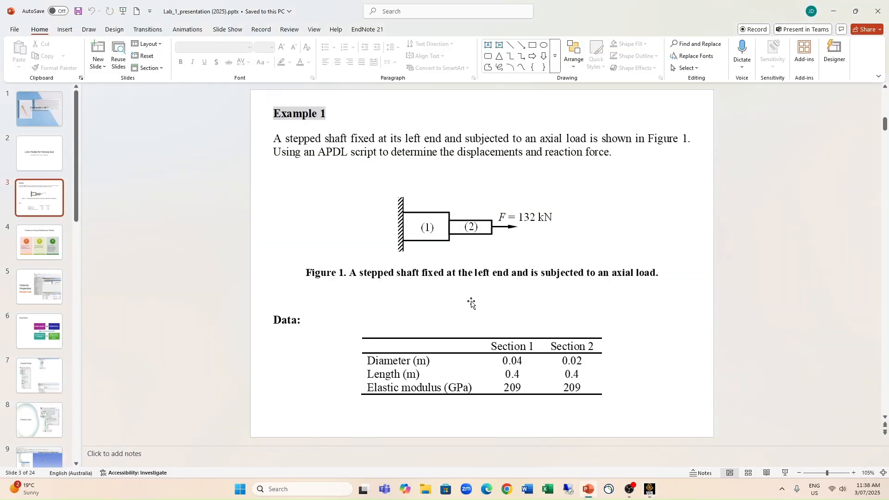
{"action": "left_click", "coordinate": [651, 491]}
{"action": "left_click", "coordinate": [448, 310]}
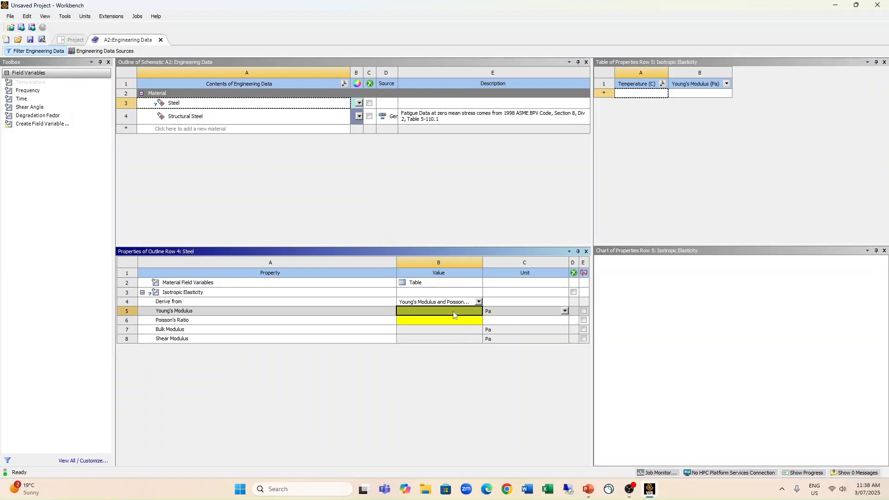
{"action": "type", "text": "209e9"}
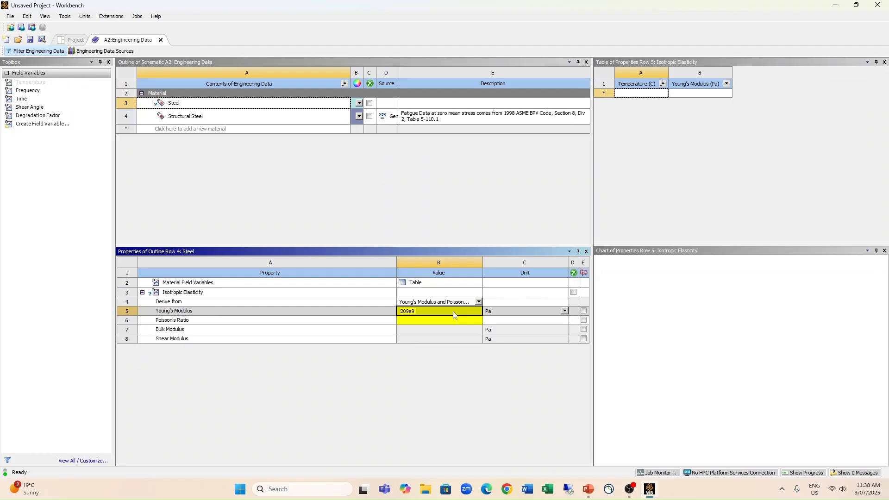
{"action": "key", "text": "Return"}
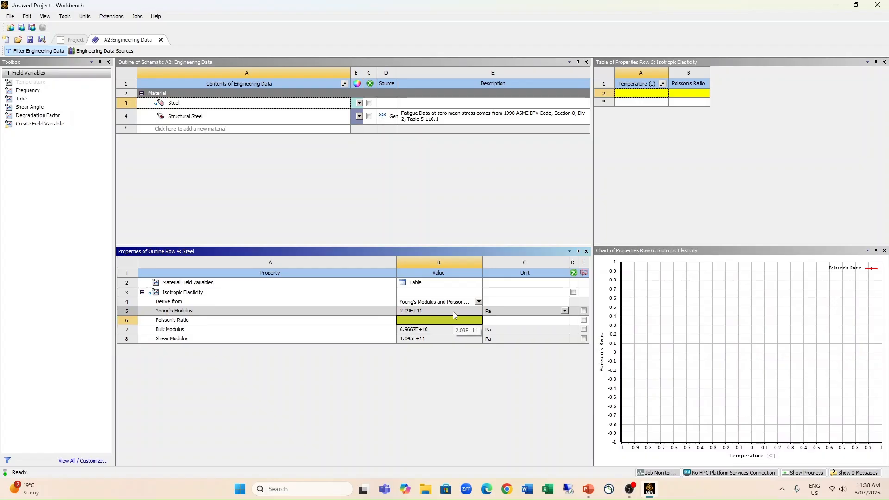
{"action": "type", "text": "0.3"}
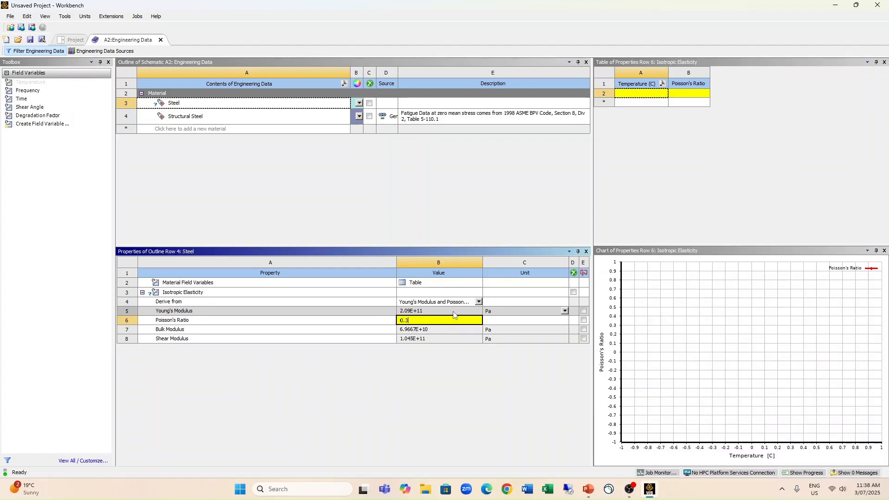
{"action": "key", "text": "Return"}
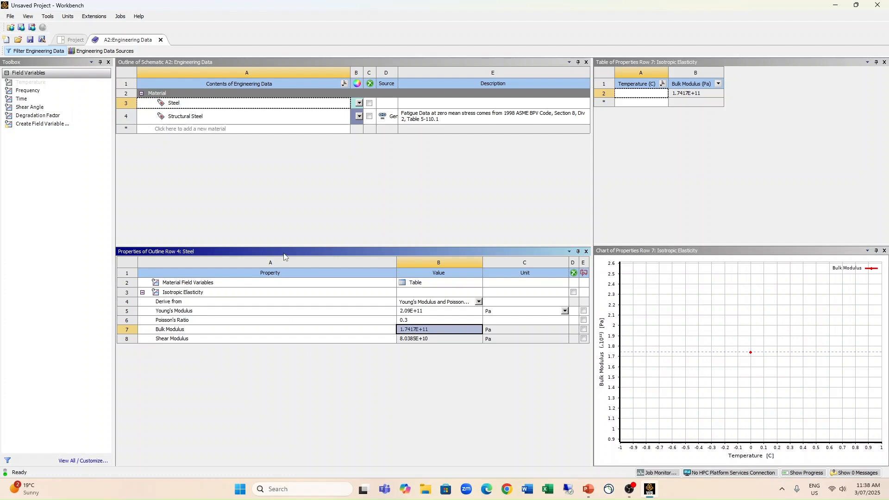
{"action": "left_click", "coordinate": [395, 195]}
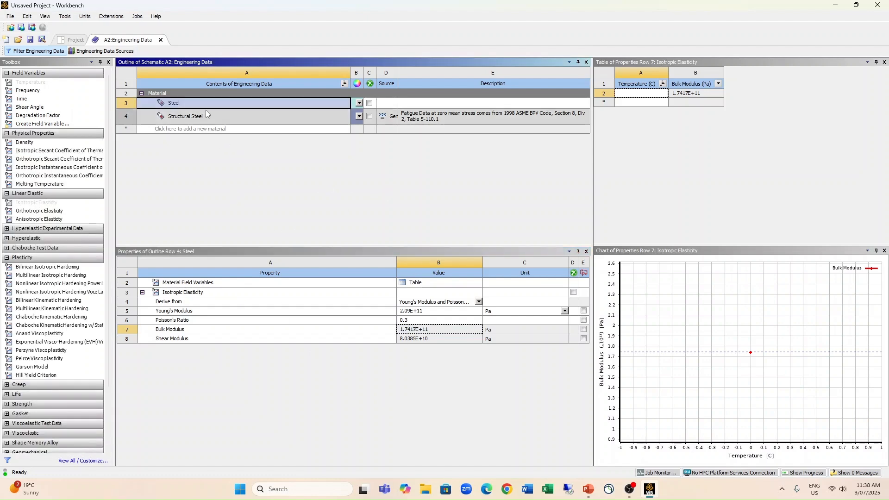
{"action": "left_click", "coordinate": [189, 104]}
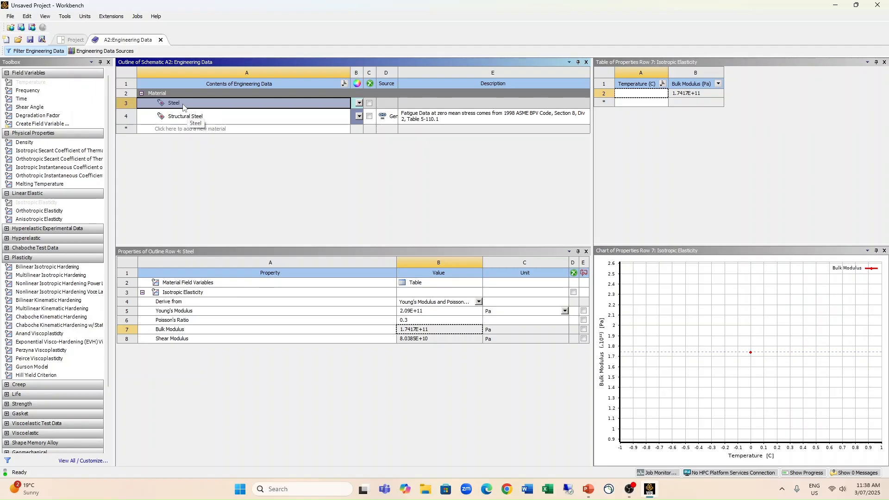
Add a second new material named Aluminium and give it the Isotropic Elasticity property
{"action": "left_click", "coordinate": [174, 129]}
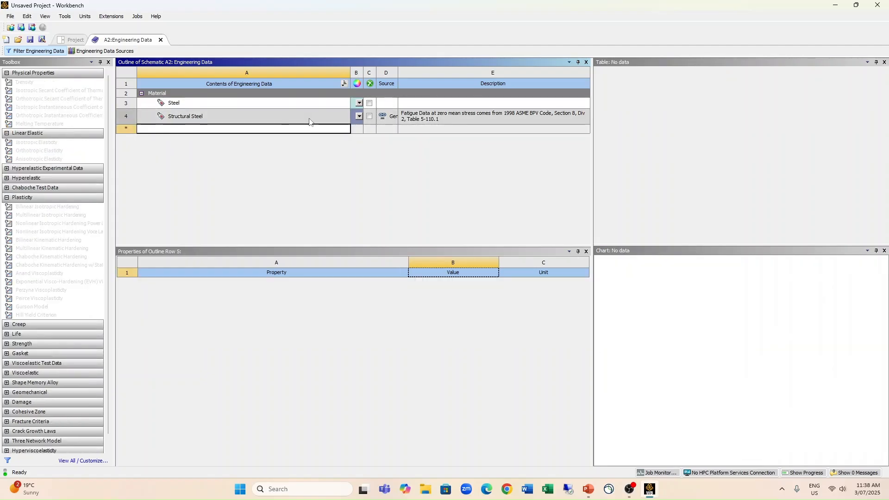
{"action": "type", "text": "Alumin"}
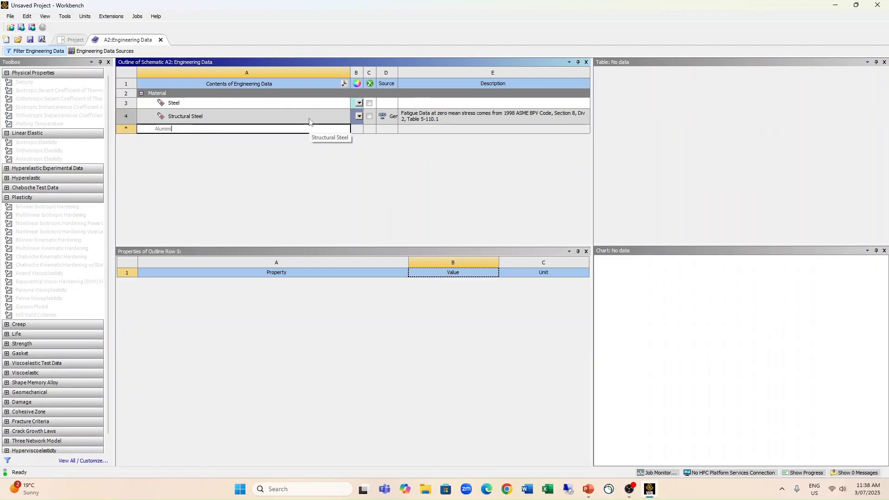
{"action": "type", "text": "ium"}
{"action": "key", "text": "Return"}
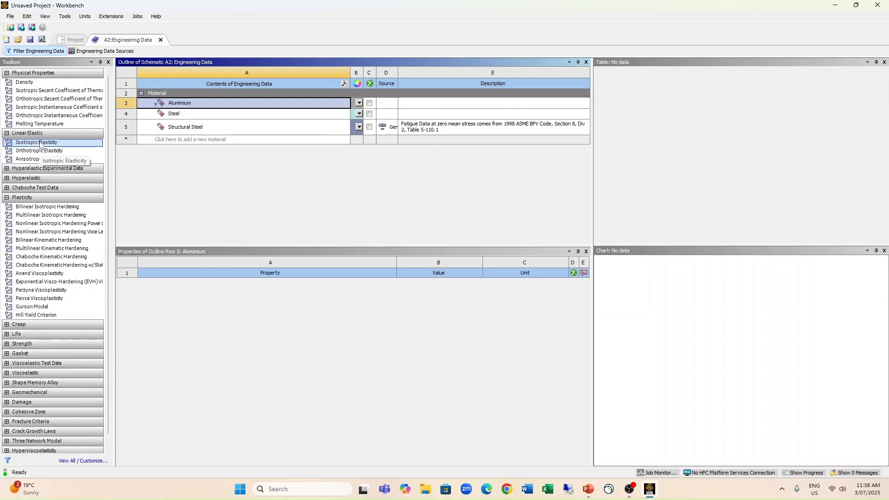
{"action": "left_click", "coordinate": [39, 144]}
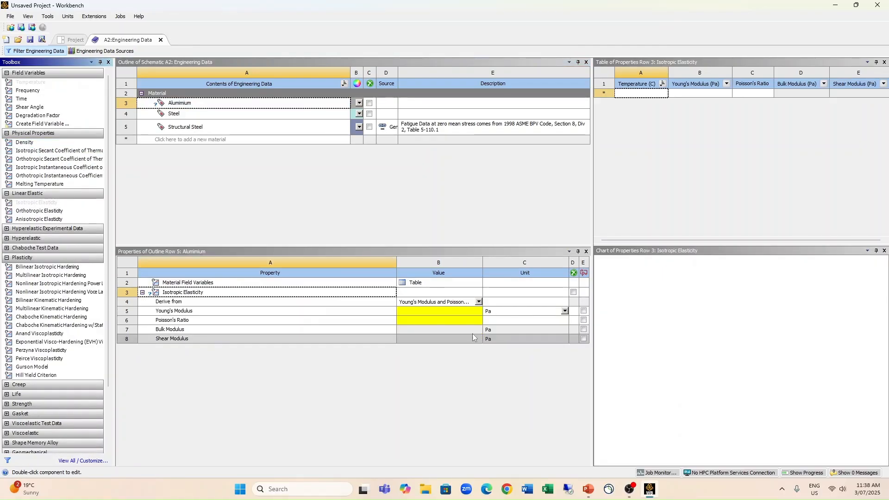
Set Aluminium's Young's Modulus to 70e9 Pa and its Poisson's Ratio to 0.3
{"action": "left_click", "coordinate": [440, 310]}
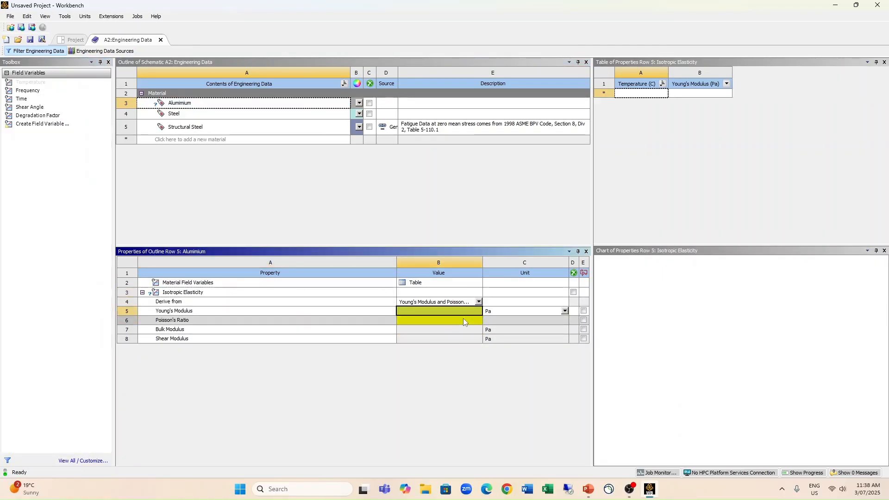
{"action": "type", "text": "7"}
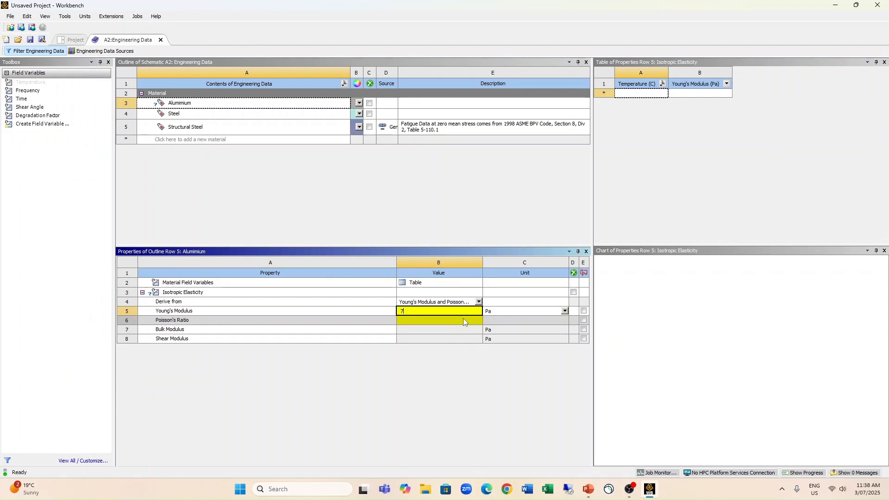
{"action": "type", "text": "0e9"}
{"action": "key", "text": "Return"}
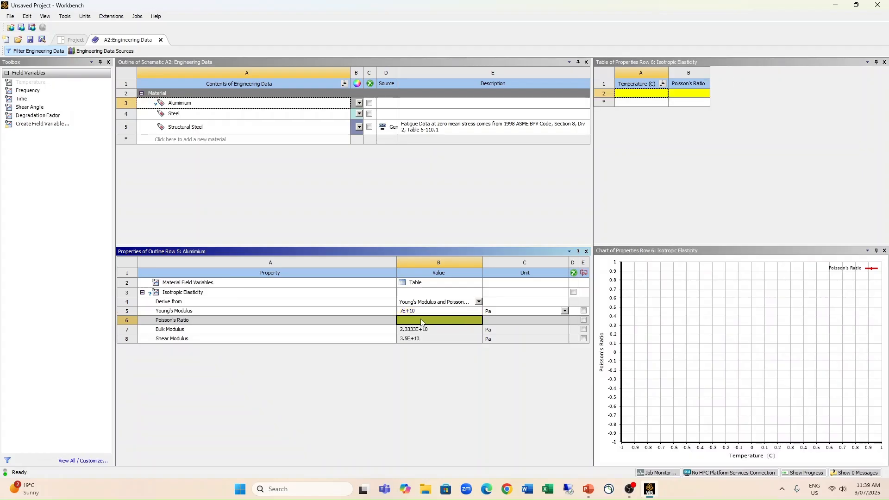
{"action": "type", "text": "0.3"}
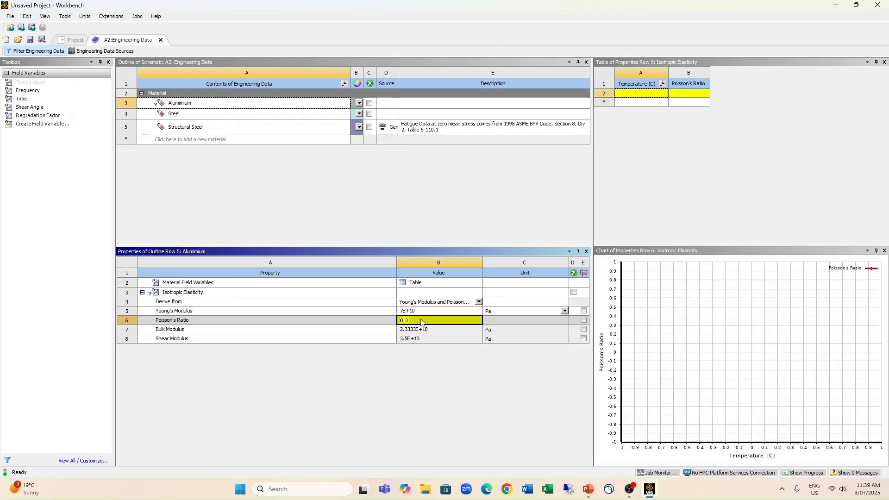
{"action": "key", "text": "Return"}
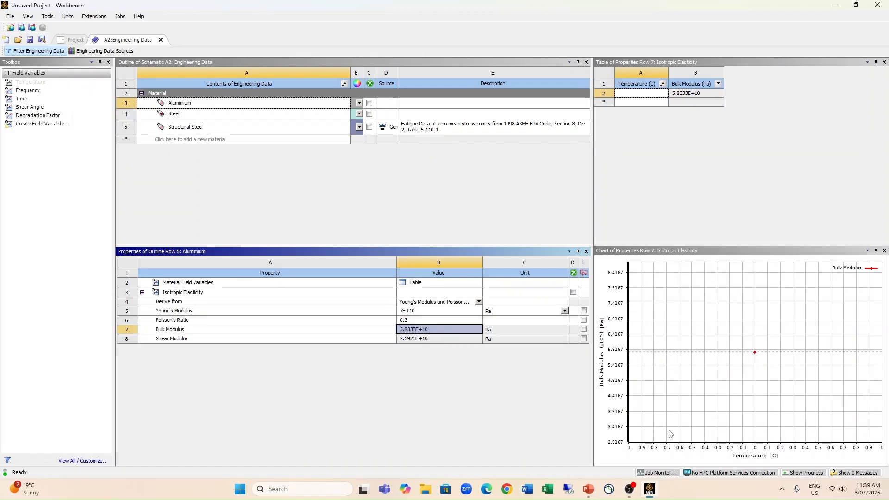
Change the unit of Aluminium's Young's Modulus to GPa and select the material in the outline
{"action": "left_click", "coordinate": [565, 311]}
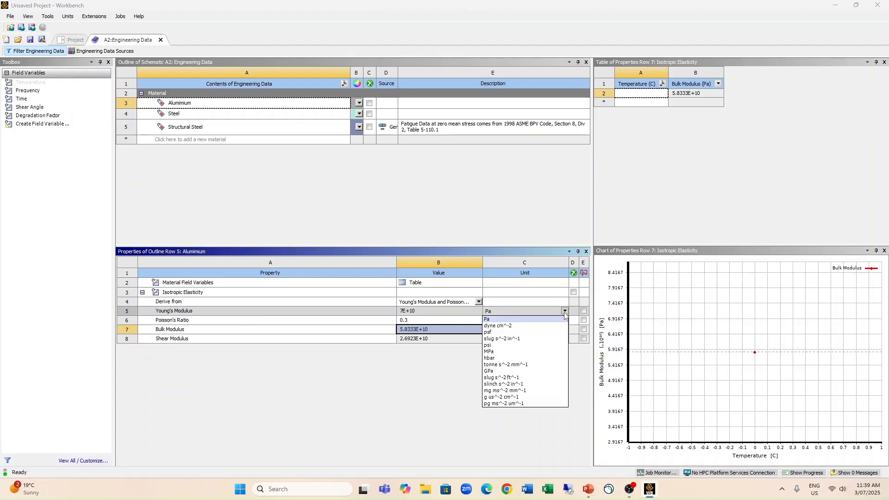
{"action": "left_click", "coordinate": [518, 372]}
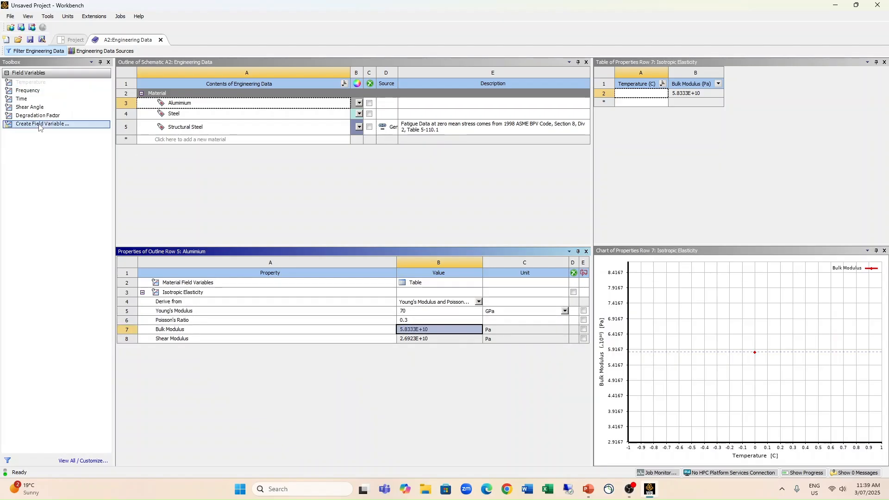
{"action": "left_click", "coordinate": [179, 103]}
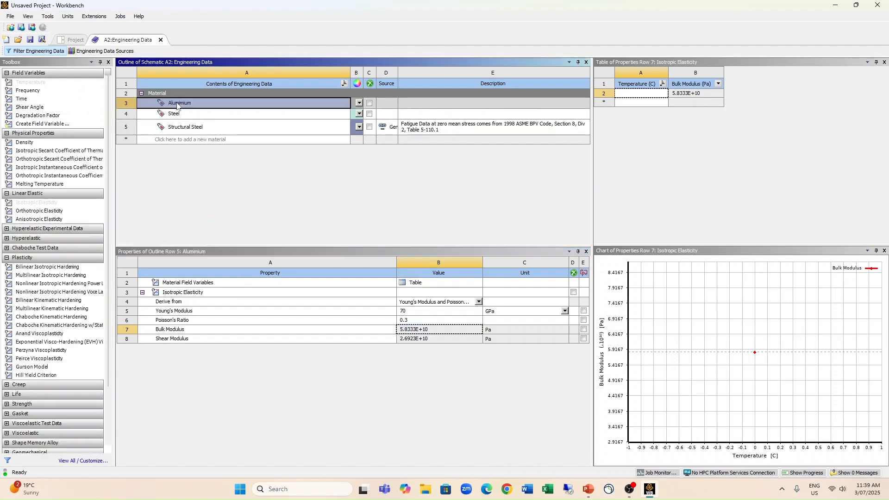
{"action": "left_click", "coordinate": [239, 191]}
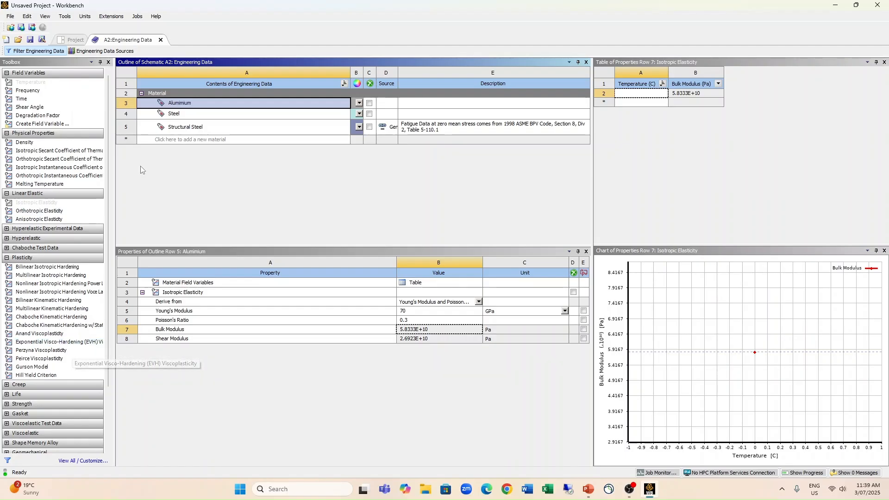
Close Engineering Data and return to the project schematic
{"action": "left_click", "coordinate": [161, 41]}
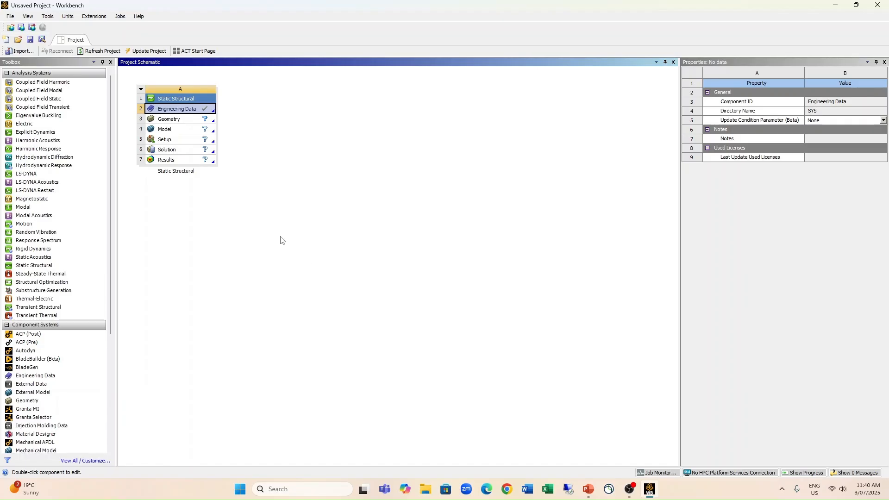
{"action": "left_click", "coordinate": [277, 139]}
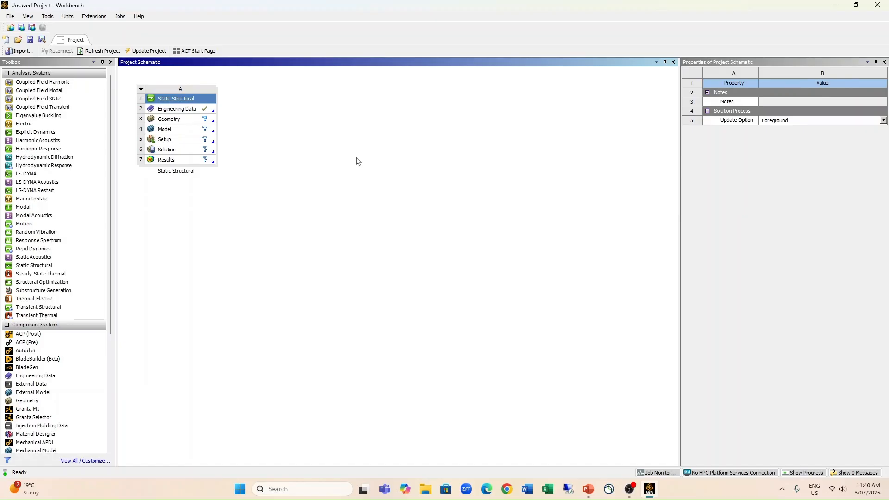
{"action": "mouse_move", "coordinate": [629, 494]}
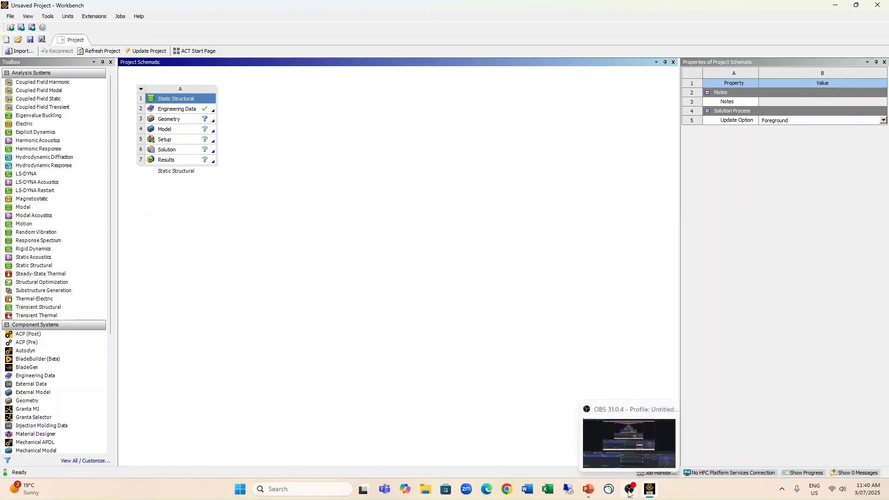